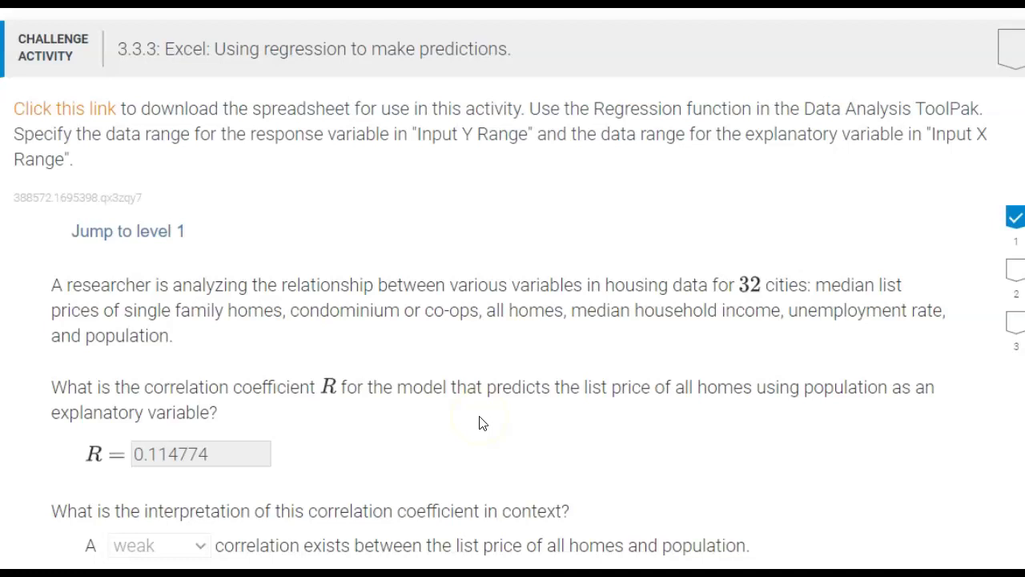
- Highlight the question phrases naming population as explanatory variable and the list price of all homes
{"action": "left_click", "coordinate": [766, 387]}
{"action": "left_click_drag", "start_coordinate": [765, 387], "coordinate": [945, 387]}
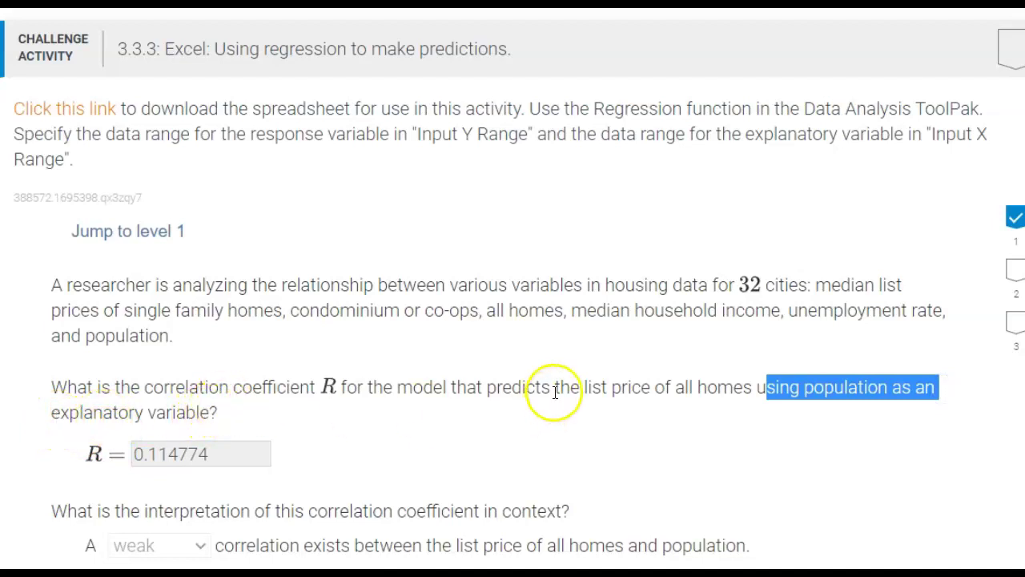
{"action": "left_click_drag", "start_coordinate": [581, 387], "coordinate": [728, 387]}
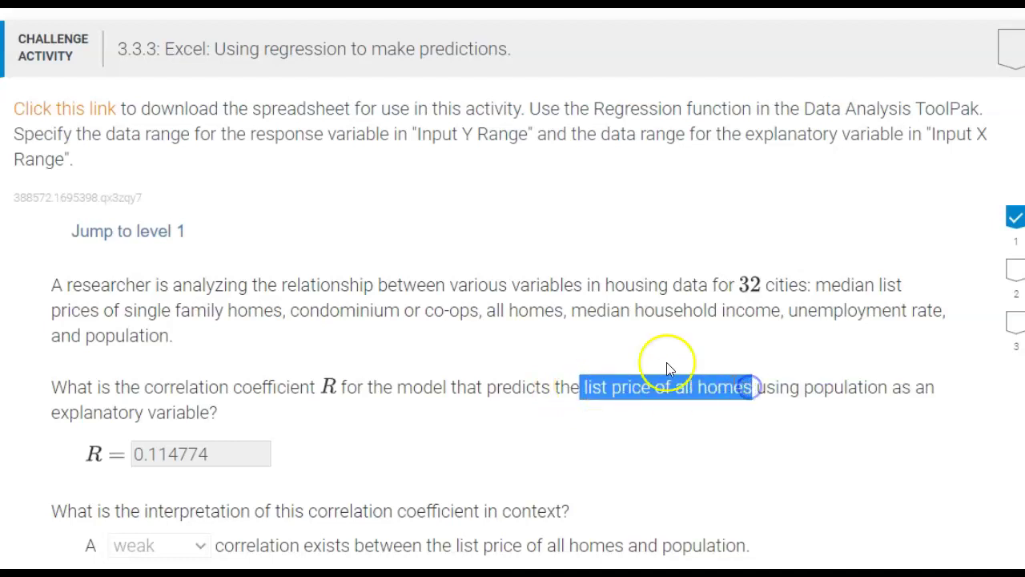
- Check the Population and All homes data, both the original columns and the copies in J and K
{"action": "key", "text": "alt+Tab"}
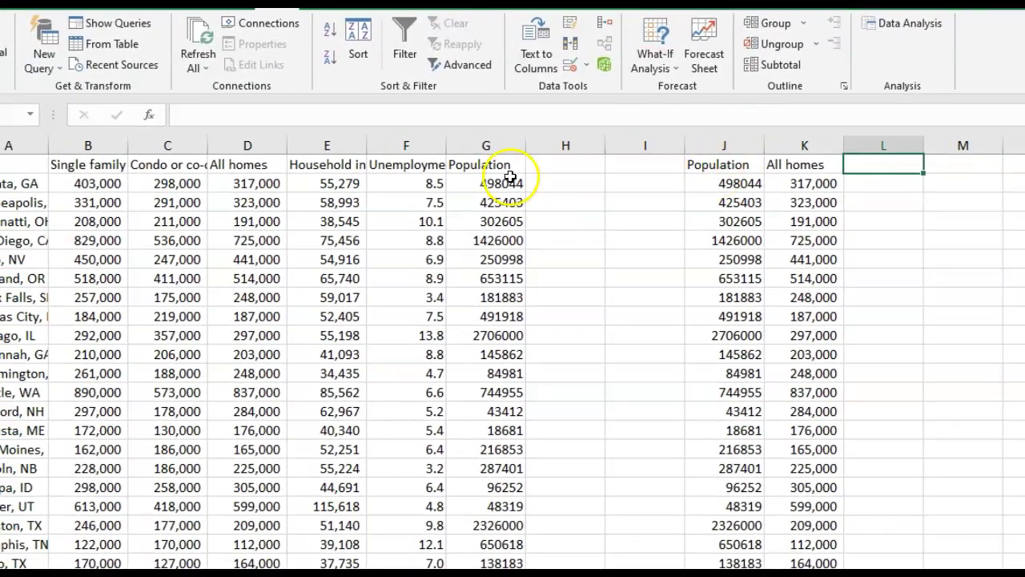
{"action": "left_click", "coordinate": [504, 165]}
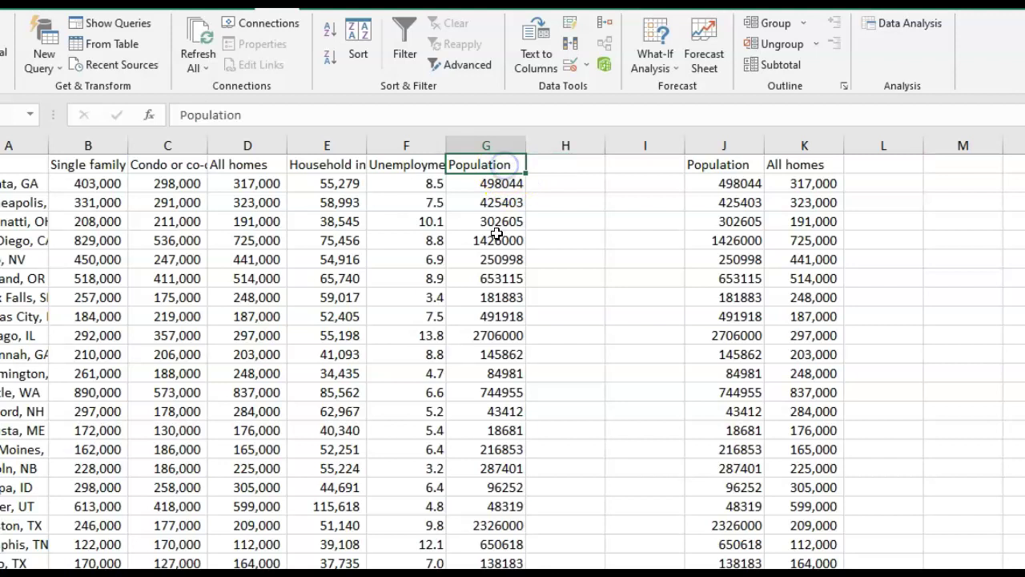
{"action": "left_click", "coordinate": [727, 164]}
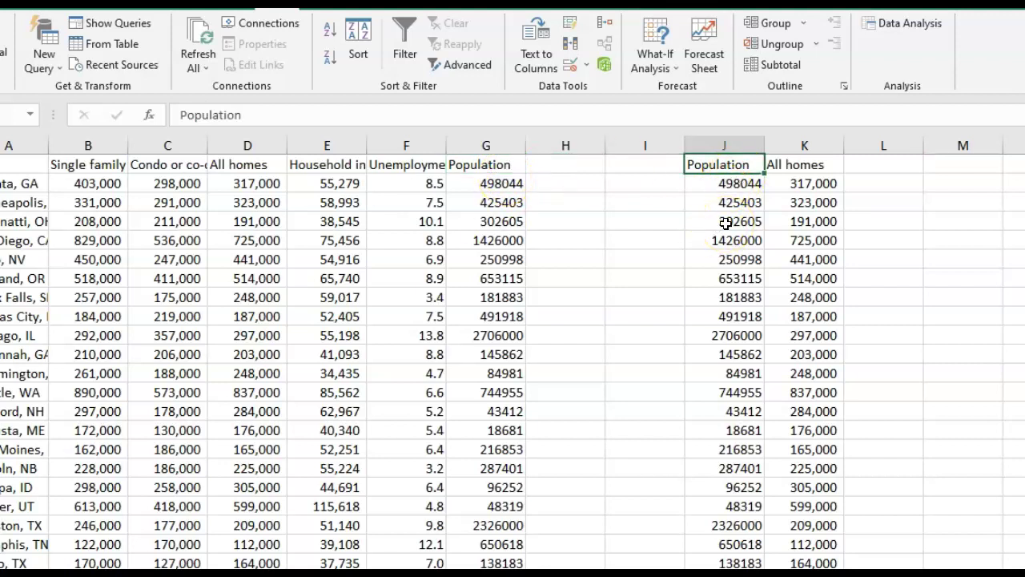
{"action": "left_click_drag", "start_coordinate": [728, 184], "coordinate": [745, 487]}
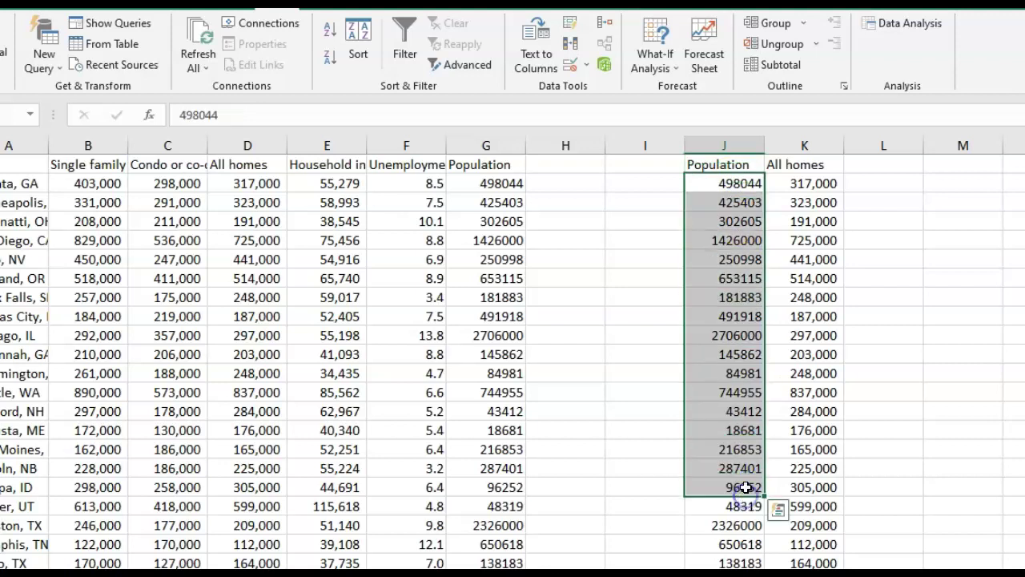
{"action": "left_click", "coordinate": [805, 163]}
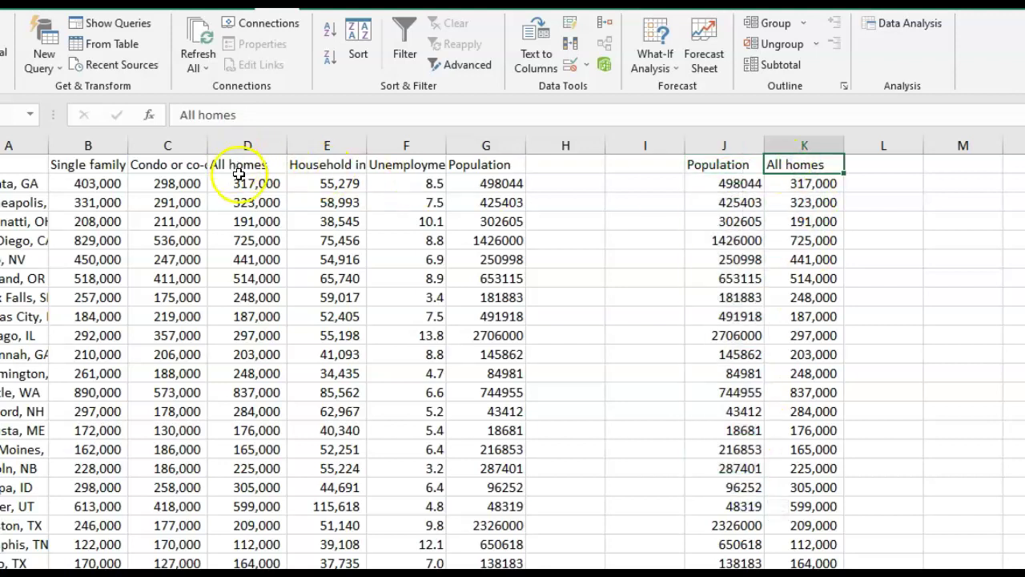
{"action": "left_click_drag", "start_coordinate": [241, 165], "coordinate": [251, 274]}
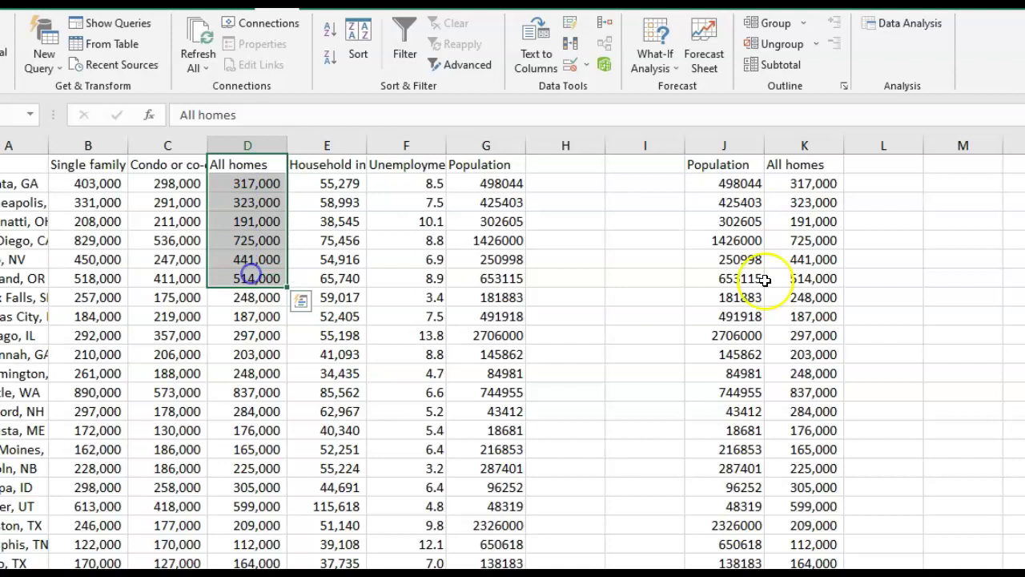
{"action": "left_click", "coordinate": [810, 195]}
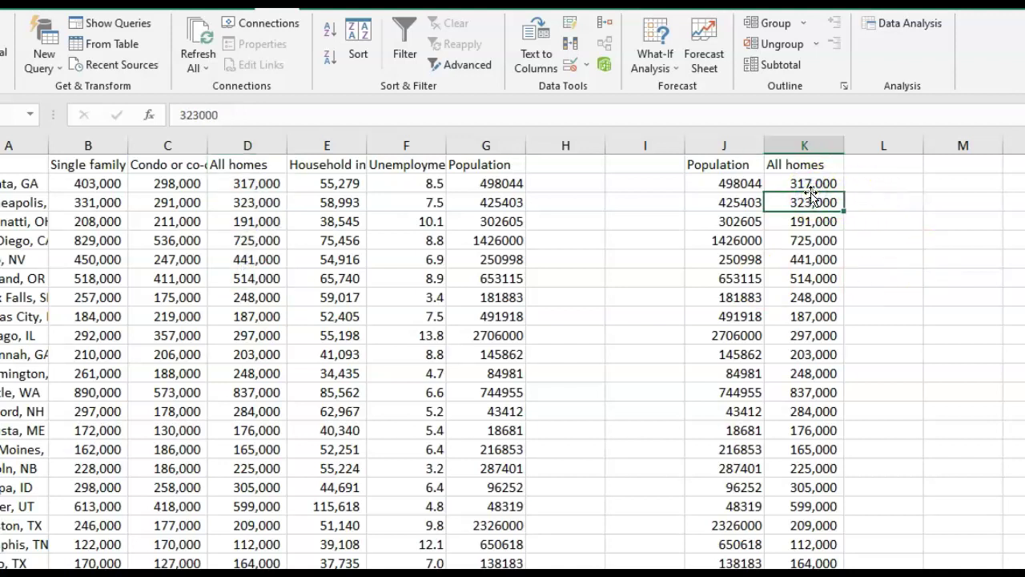
{"action": "left_click", "coordinate": [879, 165]}
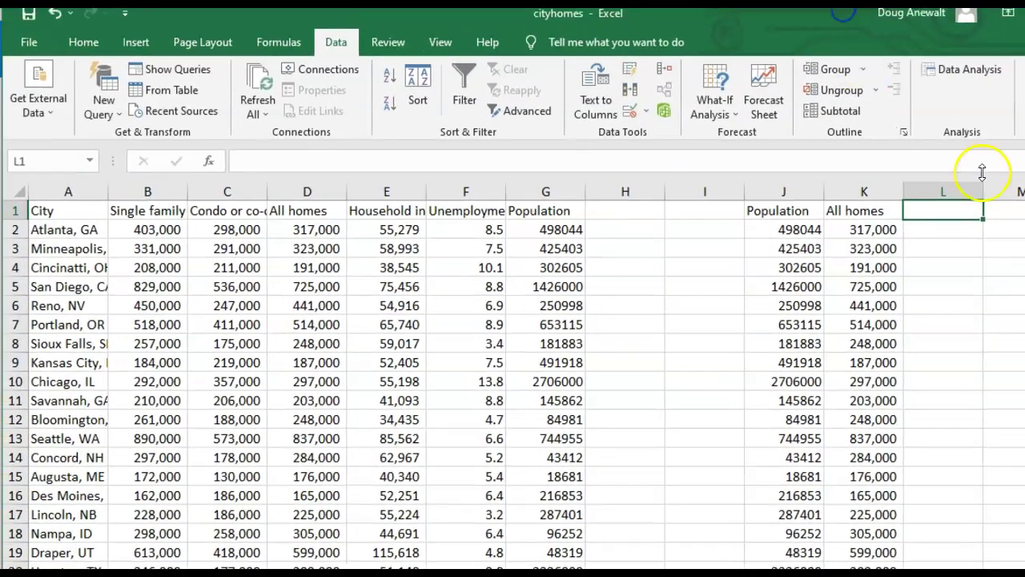
- Choose the Regression tool from Data Analysis
{"action": "left_click", "coordinate": [936, 70]}
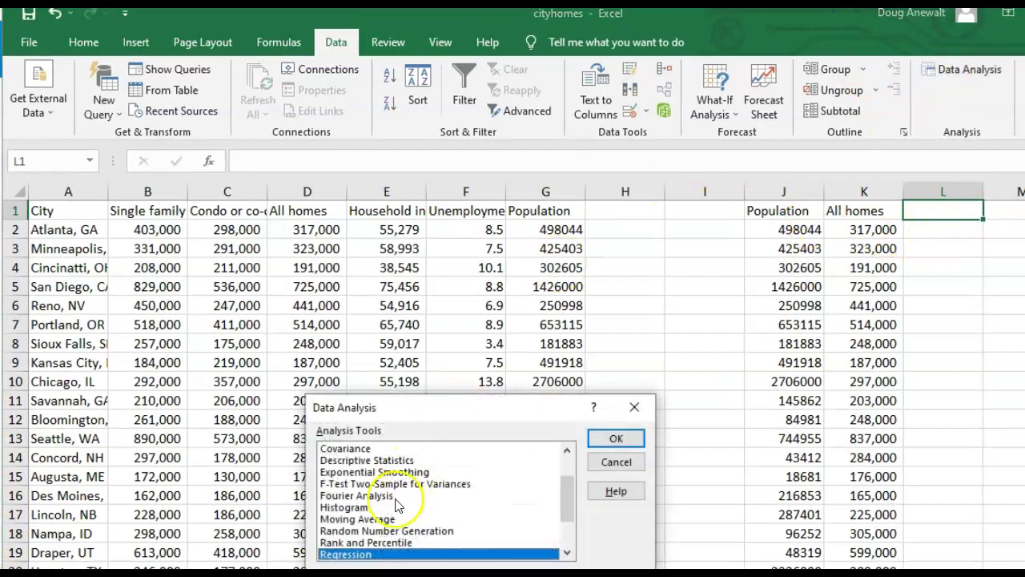
{"action": "left_click", "coordinate": [616, 437]}
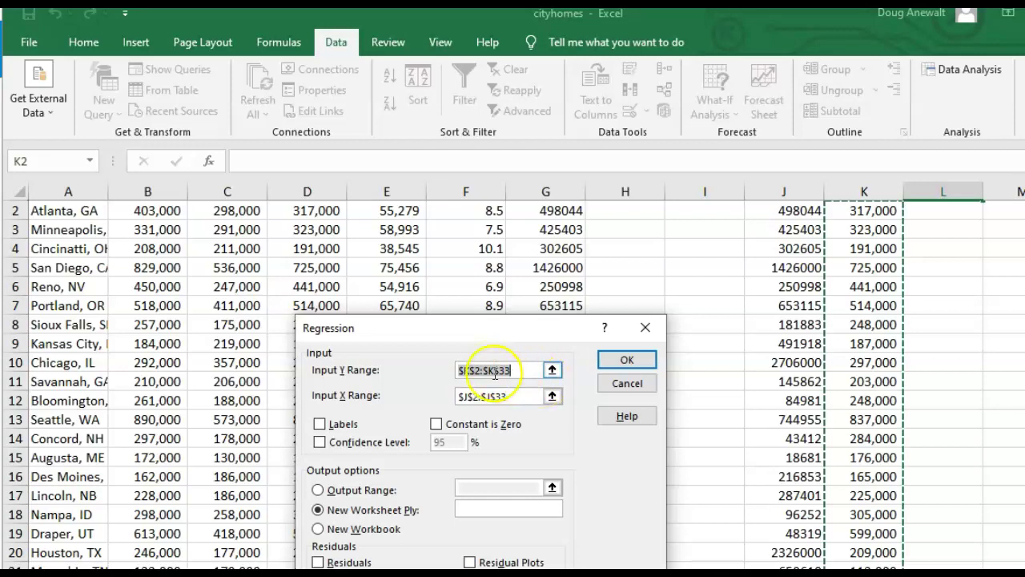
{"action": "scroll", "coordinate": [913, 268], "scroll_direction": "up", "scroll_amount": 1}
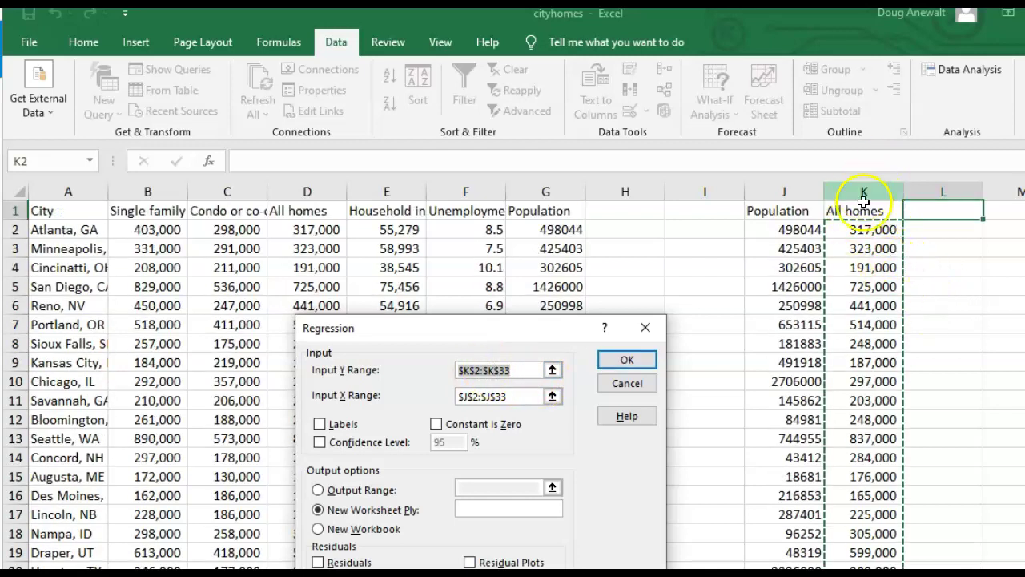
{"action": "scroll", "coordinate": [860, 224], "scroll_direction": "down", "scroll_amount": 2}
{"action": "scroll", "coordinate": [864, 229], "scroll_direction": "up", "scroll_amount": 2}
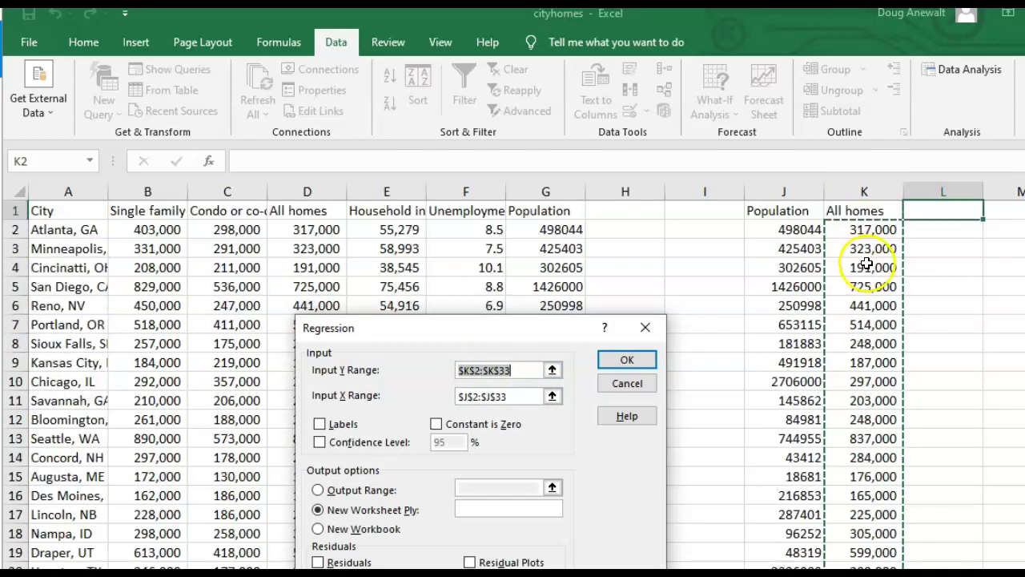
- Set the regression Input X Range to the Population values J2:J33
{"action": "left_click", "coordinate": [512, 397]}
{"action": "scroll", "coordinate": [498, 396], "scroll_direction": "down", "scroll_amount": 1}
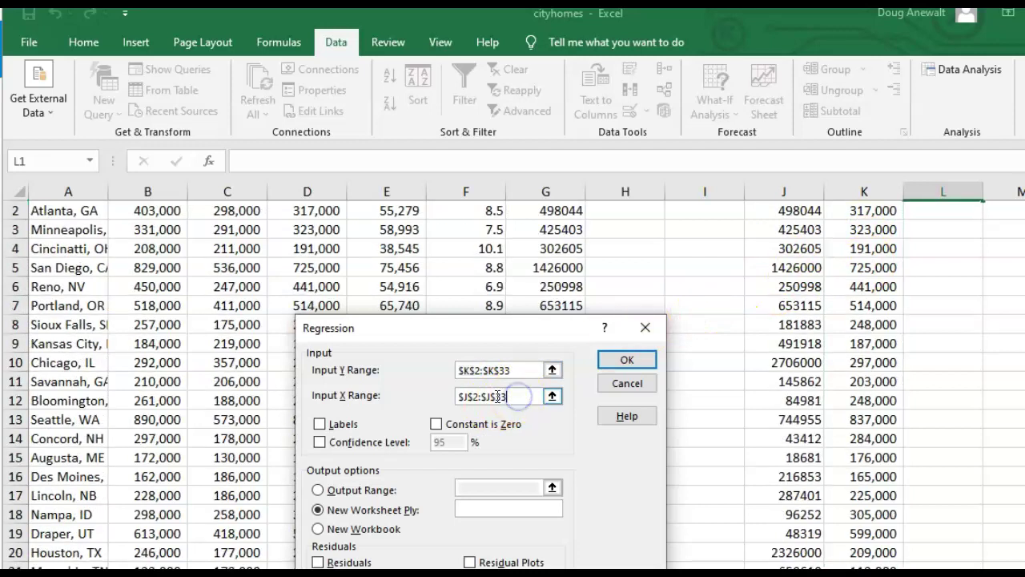
{"action": "left_click", "coordinate": [551, 395]}
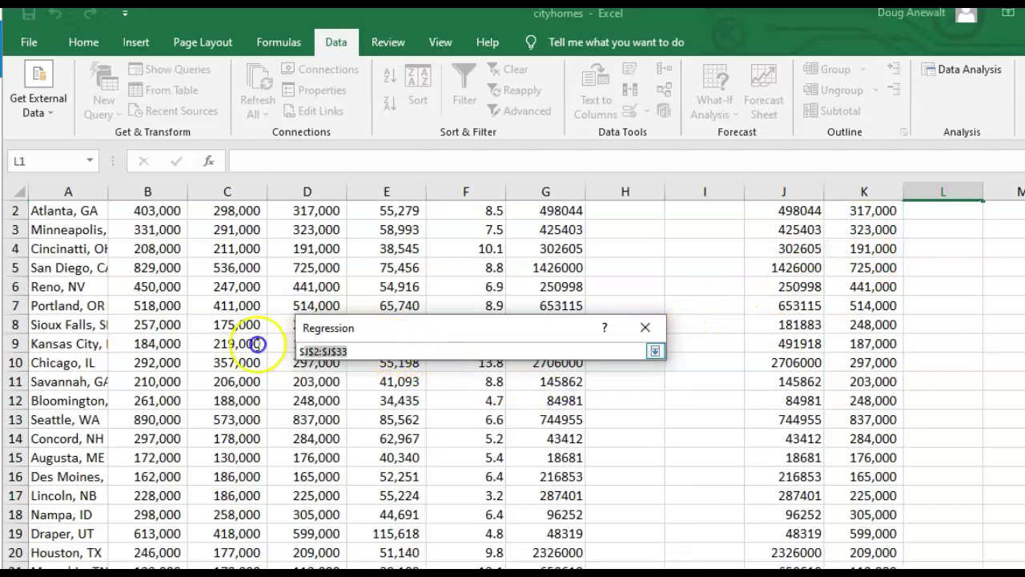
{"action": "key", "text": "BackSpace"}
{"action": "scroll", "coordinate": [894, 326], "scroll_direction": "up", "scroll_amount": 1}
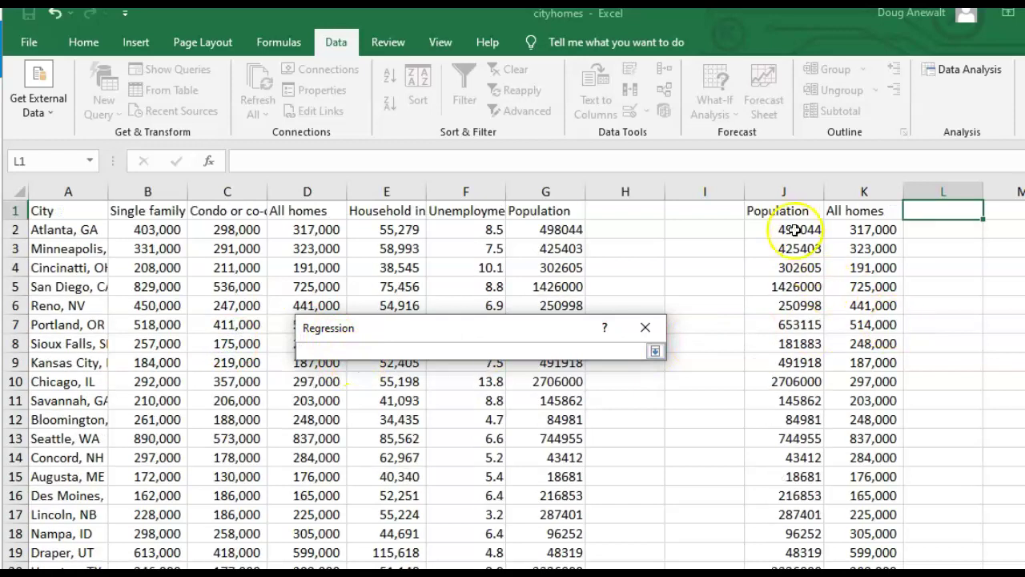
{"action": "left_click", "coordinate": [786, 229]}
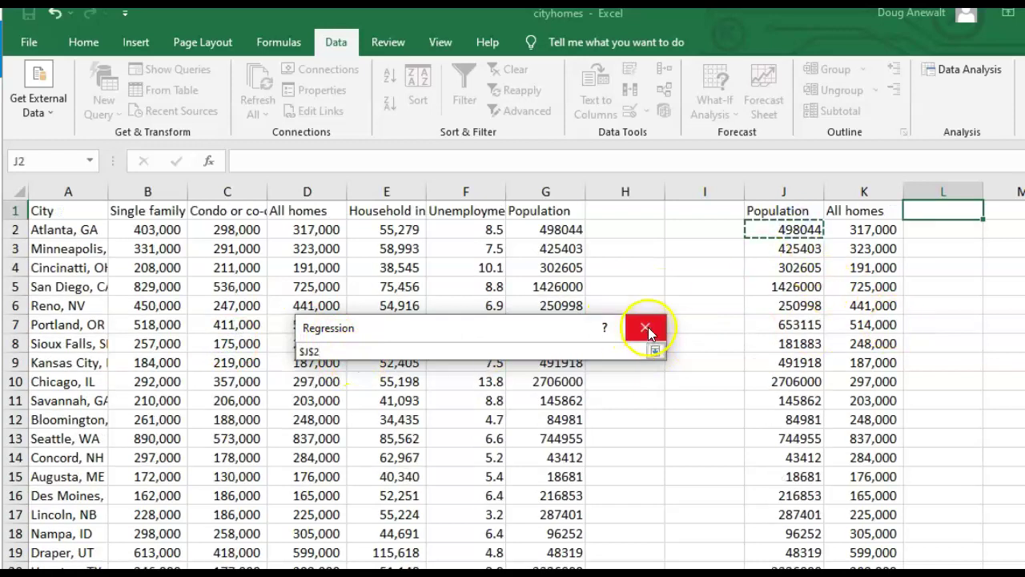
{"action": "left_click_drag", "start_coordinate": [788, 229], "coordinate": [784, 564]}
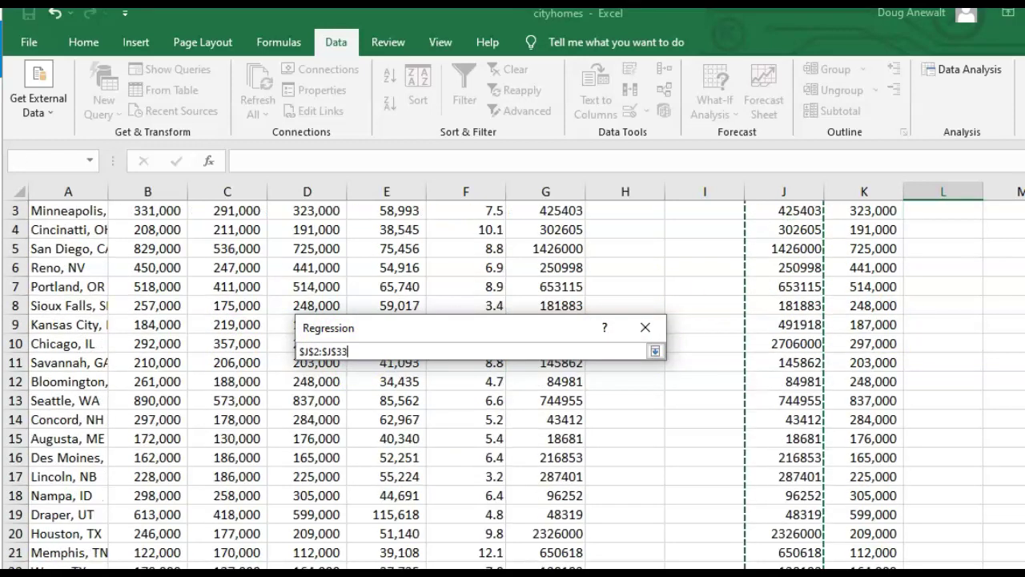
{"action": "left_click", "coordinate": [655, 351]}
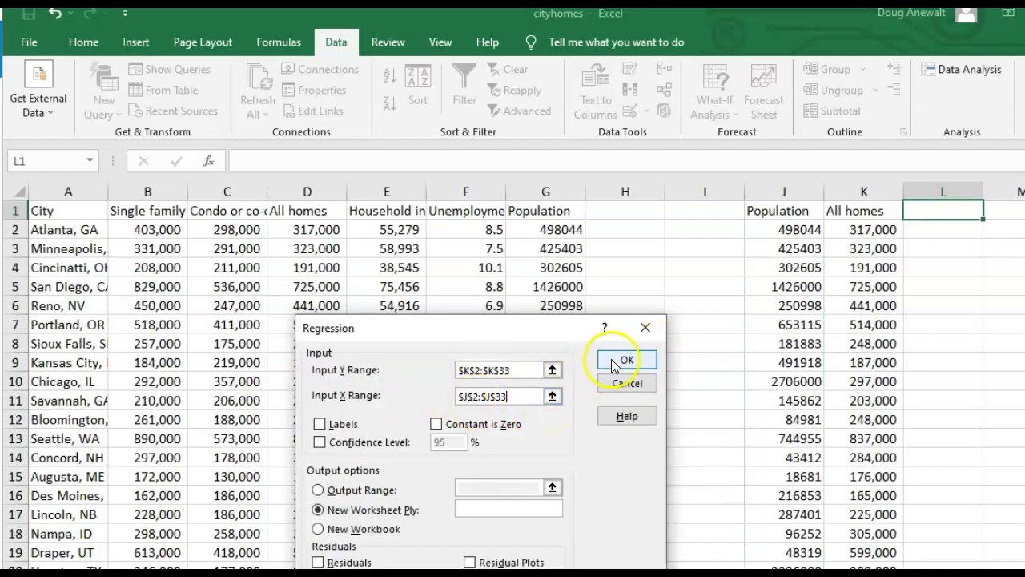
- Run the regression to get summary output with R Square 0.013173, then restore Excel to a smaller window
{"action": "left_click", "coordinate": [626, 361]}
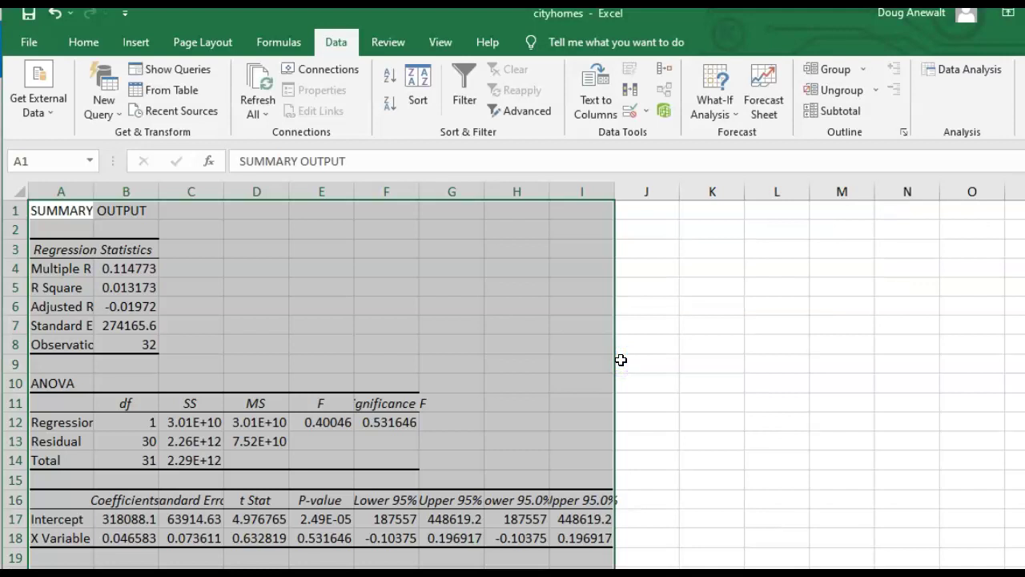
{"action": "left_click", "coordinate": [305, 334]}
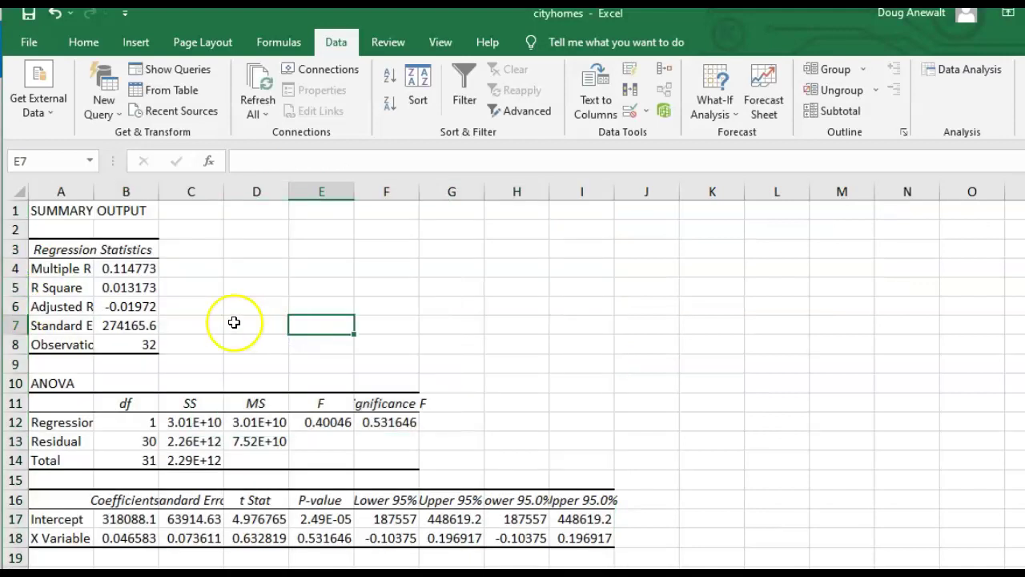
{"action": "left_click", "coordinate": [69, 287]}
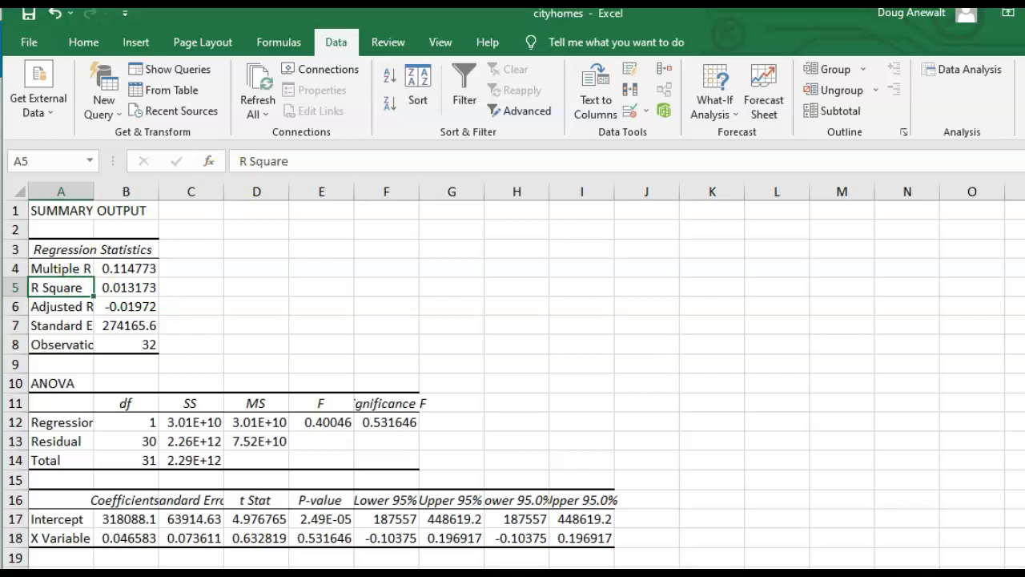
{"action": "double_click", "coordinate": [669, 28]}
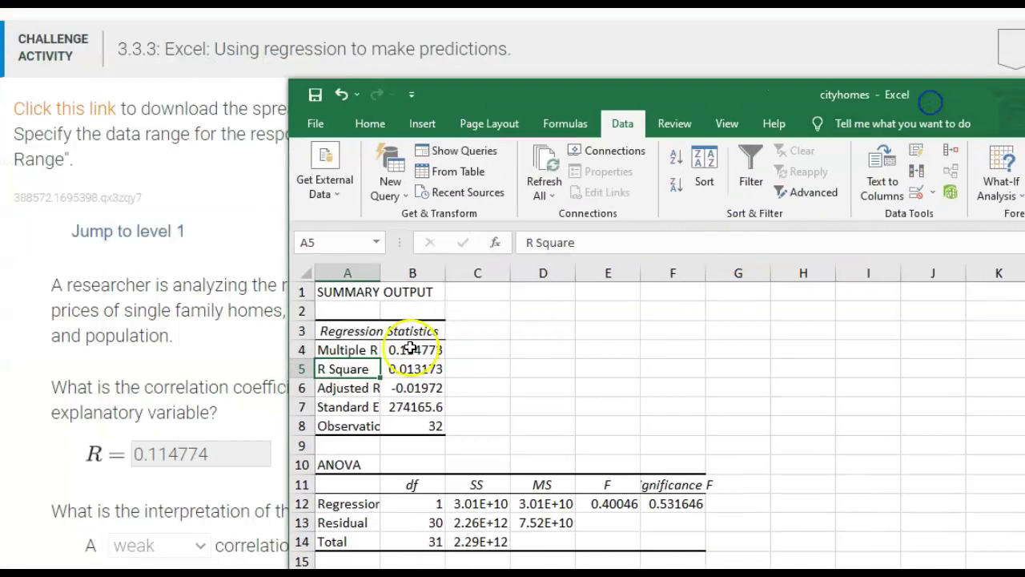
- Fill the Multiple R value in B4 with yellow
{"action": "left_click", "coordinate": [360, 350]}
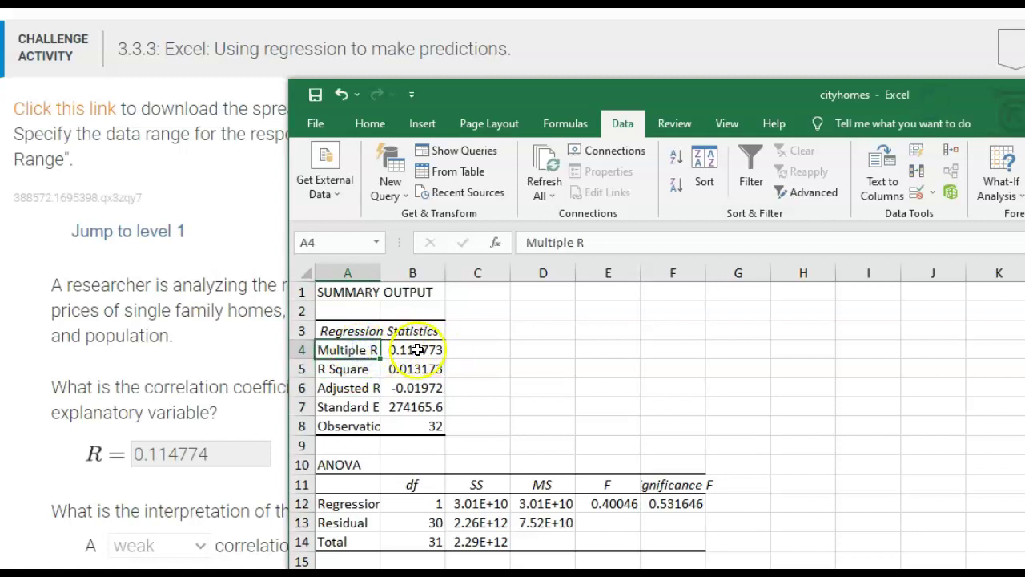
{"action": "left_click", "coordinate": [415, 369]}
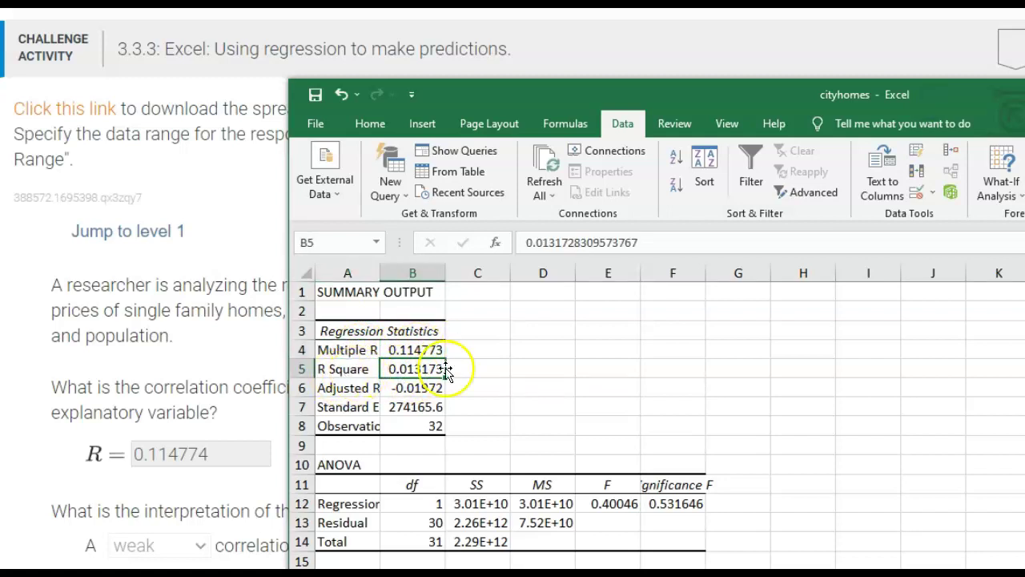
{"action": "left_click", "coordinate": [347, 366]}
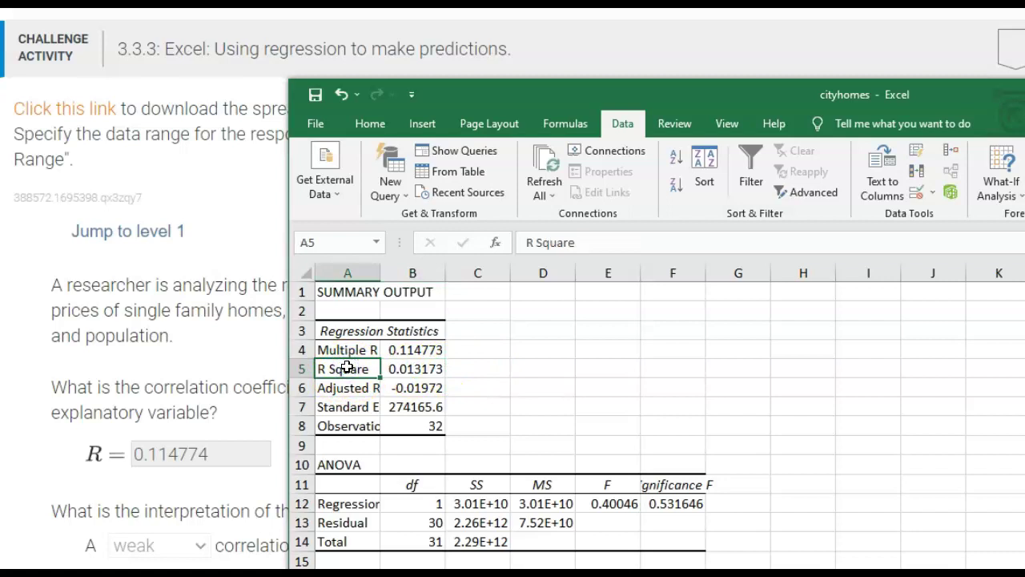
{"action": "left_click", "coordinate": [411, 347]}
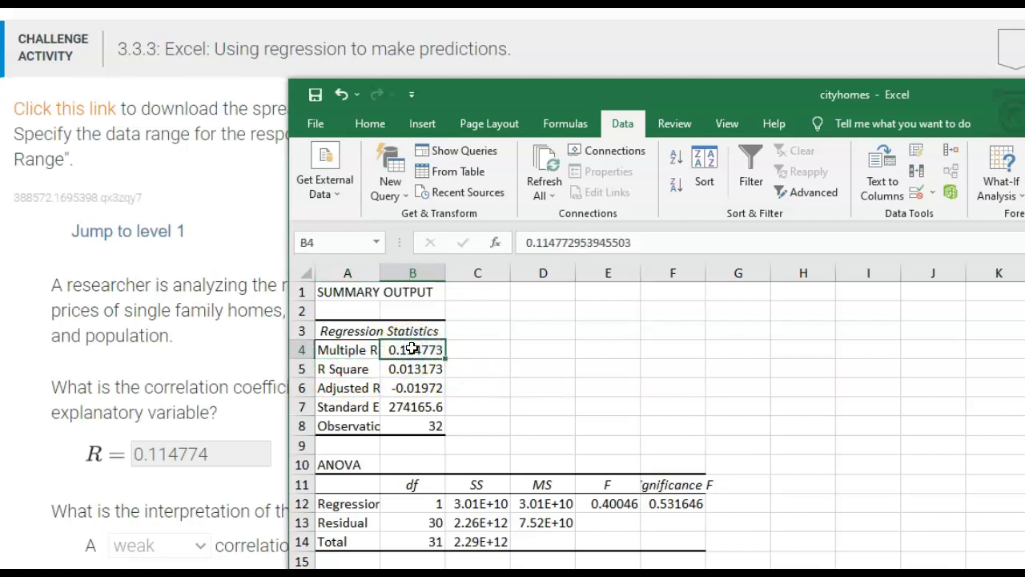
{"action": "left_click", "coordinate": [474, 349]}
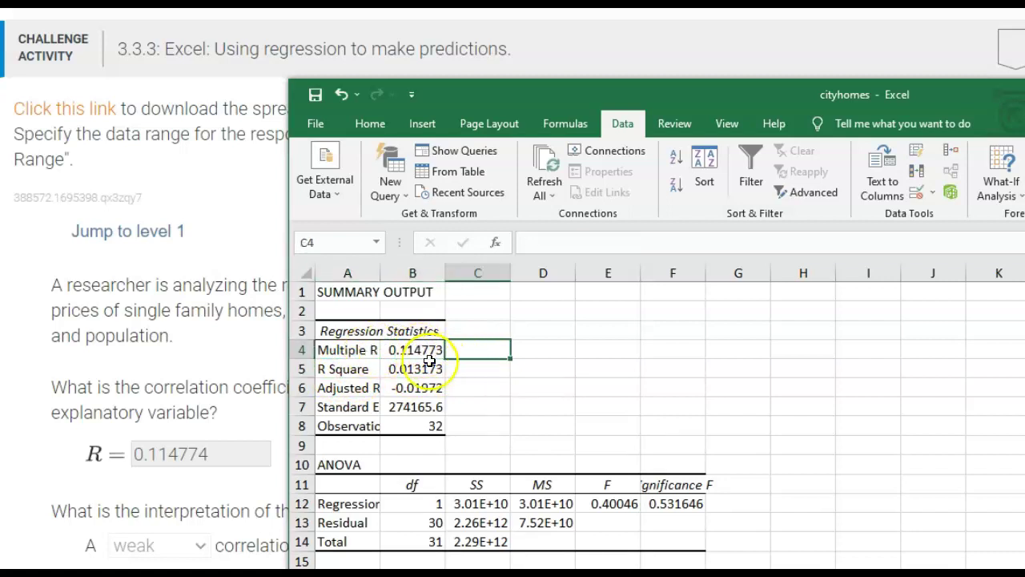
{"action": "left_click", "coordinate": [436, 349]}
{"action": "left_click", "coordinate": [368, 122]}
{"action": "left_click", "coordinate": [521, 185]}
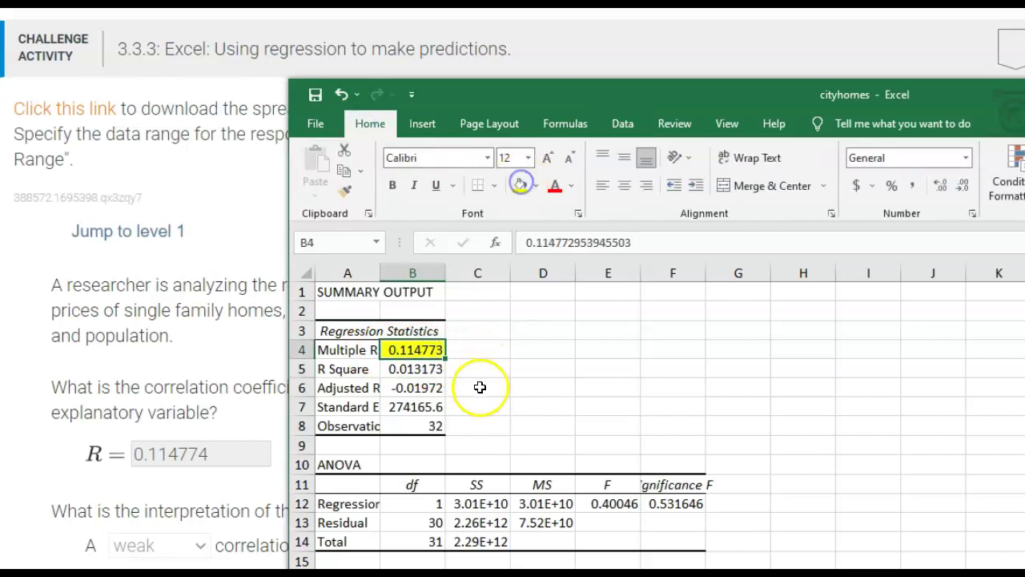
- Enter =SQRT(B5) in C5 and compare its 0.114773 result with Multiple R in B4
{"action": "left_click", "coordinate": [492, 369]}
{"action": "type", "text": "=sqrt("}
{"action": "left_click", "coordinate": [409, 370]}
{"action": "key", "text": "Return"}
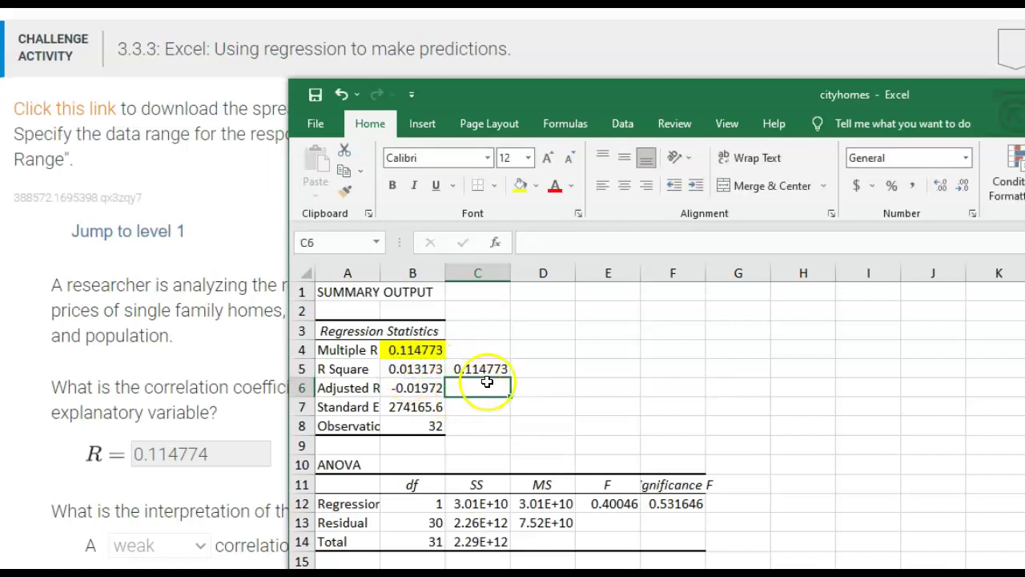
{"action": "left_click", "coordinate": [480, 370]}
{"action": "left_click", "coordinate": [421, 370]}
{"action": "left_click", "coordinate": [420, 352]}
{"action": "left_click", "coordinate": [417, 370]}
{"action": "left_click", "coordinate": [417, 362]}
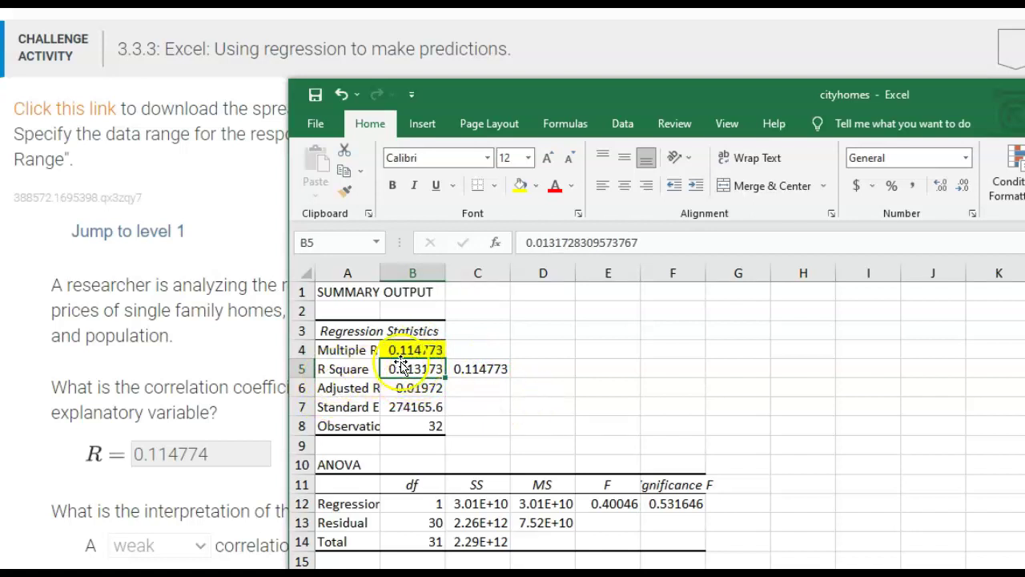
{"action": "left_click", "coordinate": [407, 350]}
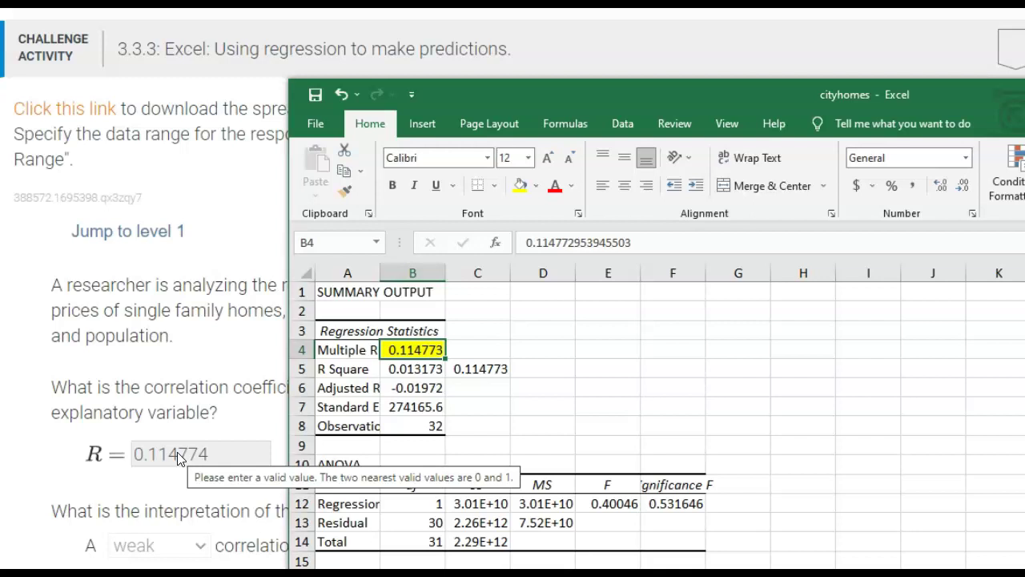
- Dismiss the R field validation message and reposition the Excel window
{"action": "left_click", "coordinate": [177, 452]}
{"action": "left_click", "coordinate": [695, 112]}
{"action": "left_click_drag", "start_coordinate": [695, 112], "coordinate": [677, 41]}
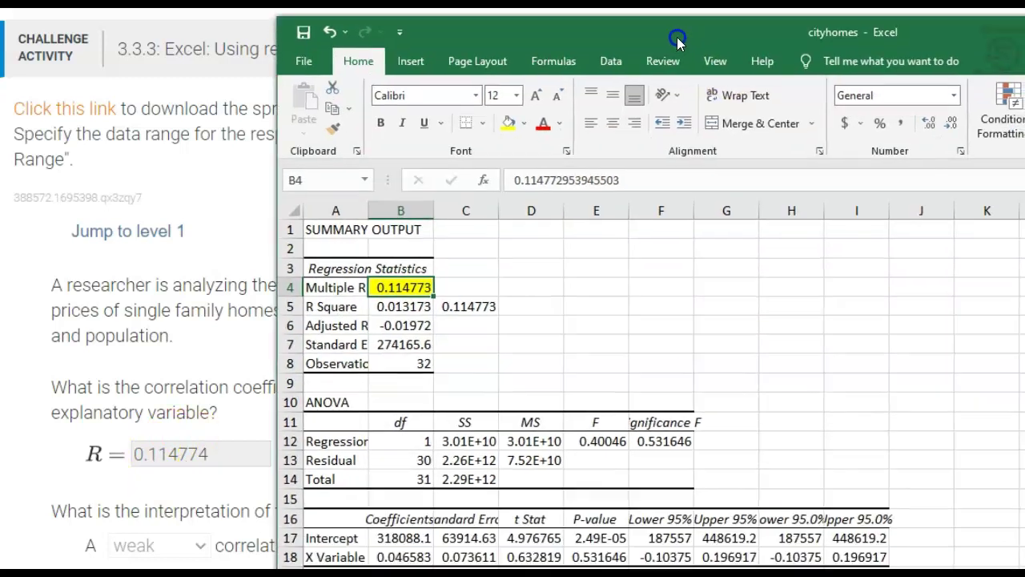
- On the city data sheet, select the Population and All homes values and maximize Excel
{"action": "key", "text": "ctrl+Page_Down"}
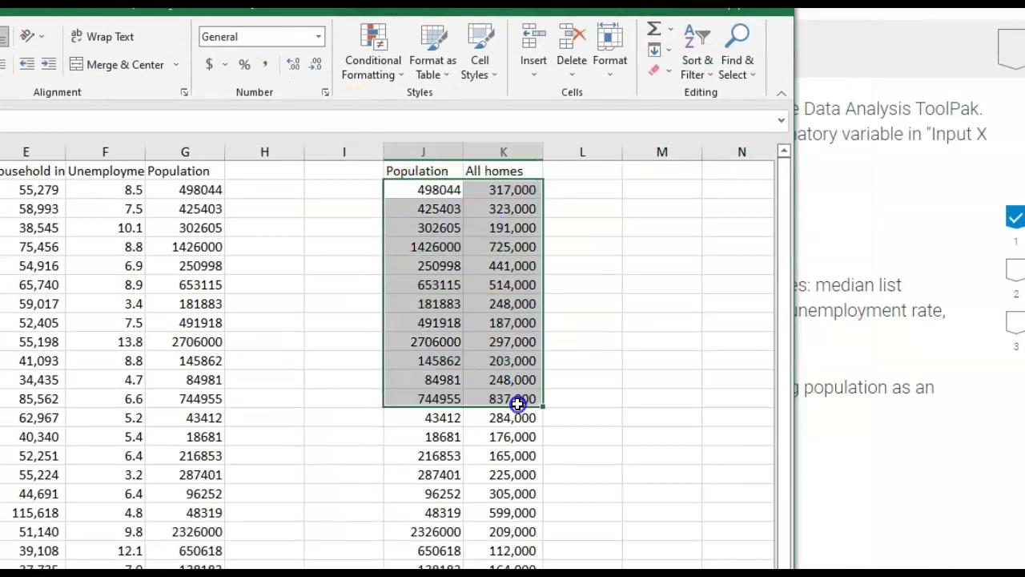
{"action": "mouse_move", "coordinate": [421, 189]}
{"action": "left_mouse_down"}
{"action": "mouse_move", "coordinate": [513, 570]}
{"action": "mouse_move", "coordinate": [473, 549]}
{"action": "left_mouse_up"}
{"action": "scroll", "coordinate": [457, 400], "scroll_direction": "up", "scroll_amount": 1}
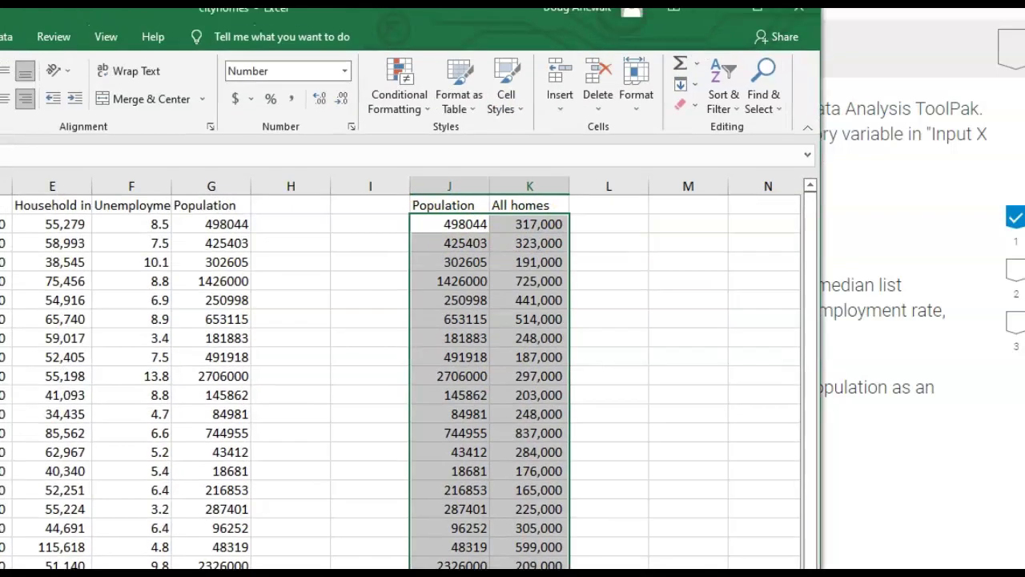
{"action": "left_click_drag", "start_coordinate": [392, 9], "coordinate": [535, 41]}
{"action": "double_click", "coordinate": [535, 40]}
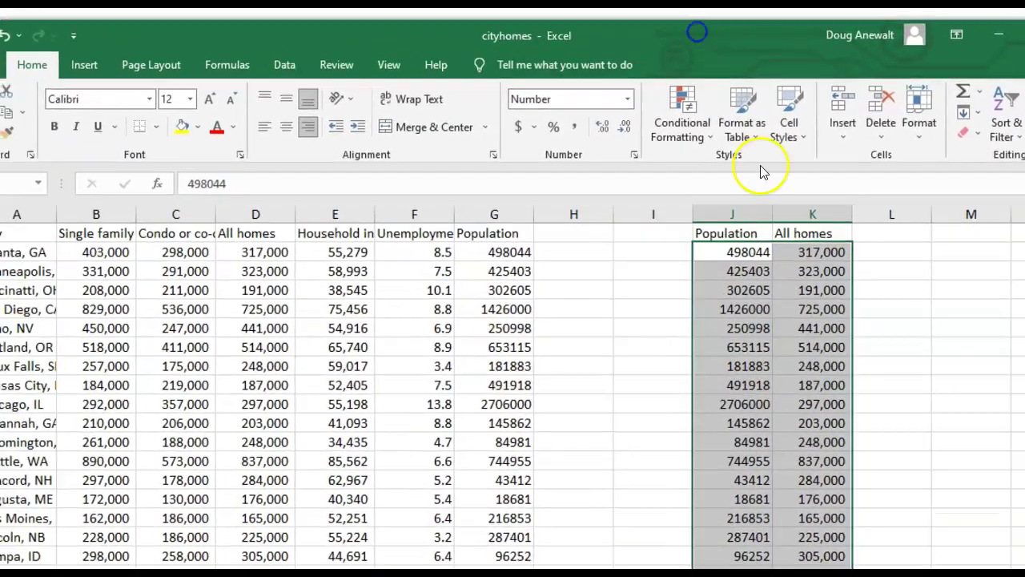
- Insert a plain scatter chart of All homes vs Population, move it near row 2, and select its points
{"action": "left_click", "coordinate": [88, 67]}
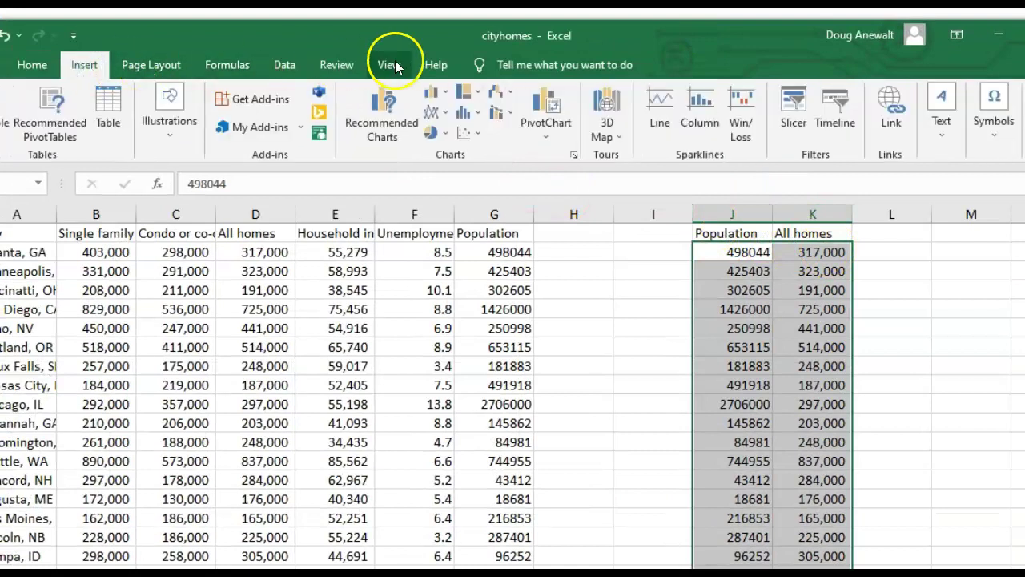
{"action": "left_click", "coordinate": [463, 135]}
{"action": "left_click", "coordinate": [470, 184]}
{"action": "mouse_move", "coordinate": [456, 410]}
{"action": "left_mouse_down"}
{"action": "mouse_move", "coordinate": [478, 264]}
{"action": "mouse_move", "coordinate": [420, 233]}
{"action": "left_mouse_up"}
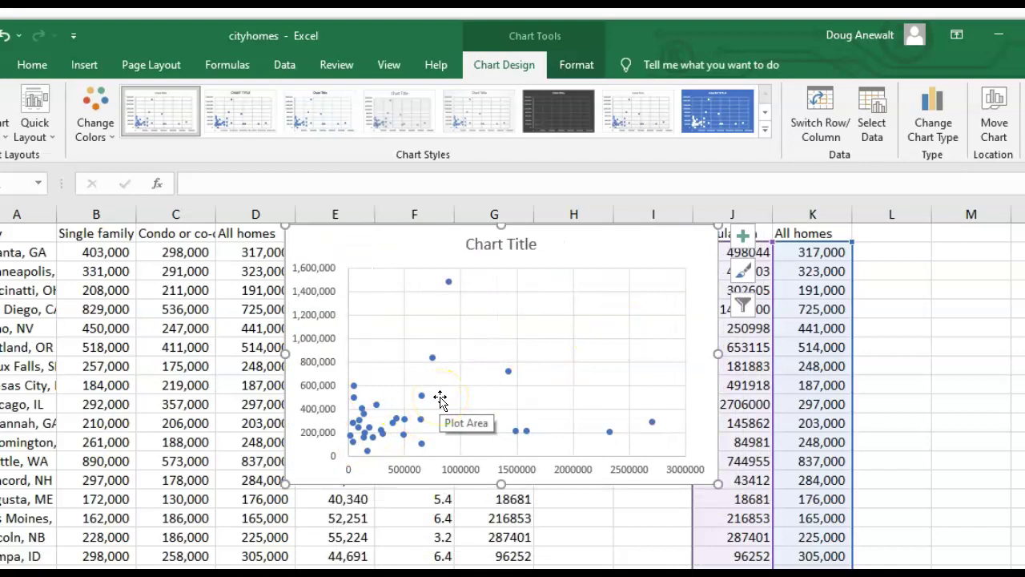
{"action": "left_click", "coordinate": [507, 405]}
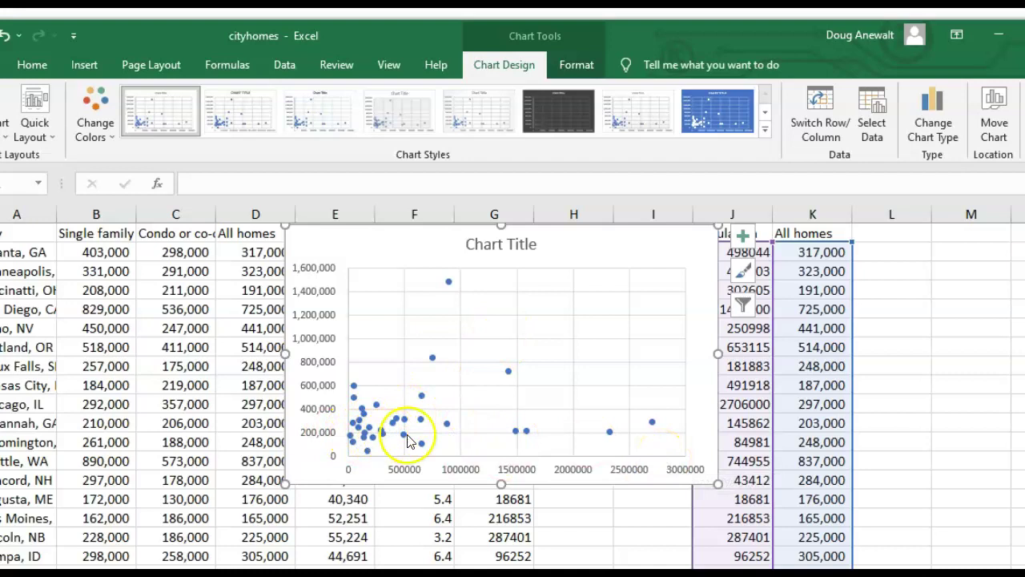
{"action": "left_click", "coordinate": [357, 422]}
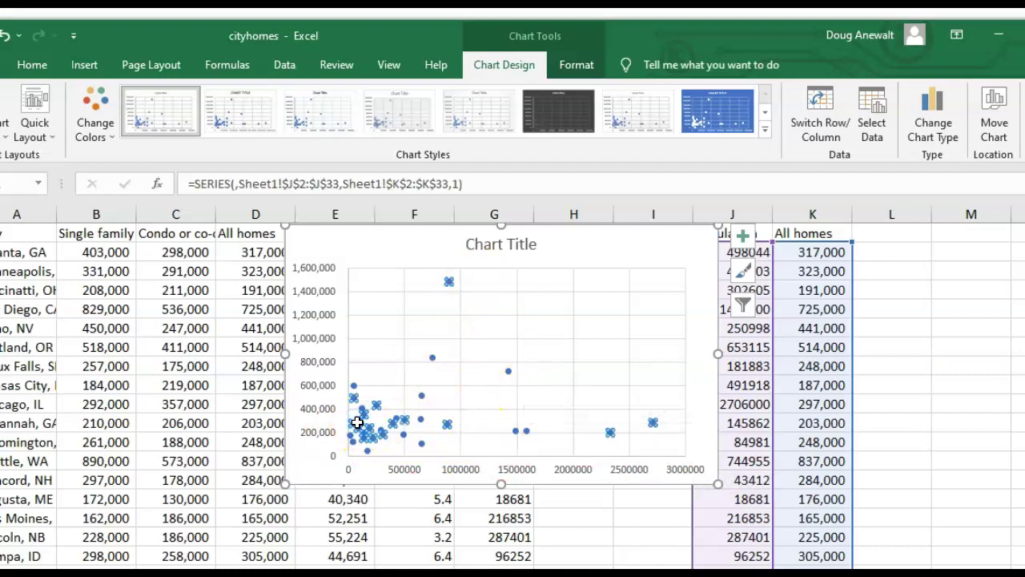
- Add a linear trendline labelled y = 0.0466x + 318088 and R² = 0.0132 near the chart title
{"action": "right_click", "coordinate": [357, 422]}
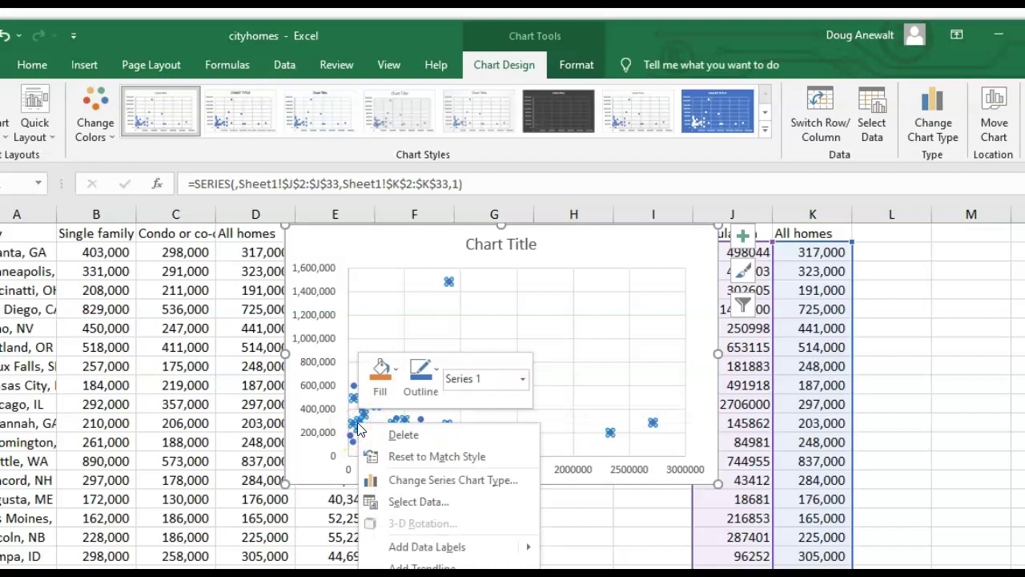
{"action": "left_click", "coordinate": [422, 567]}
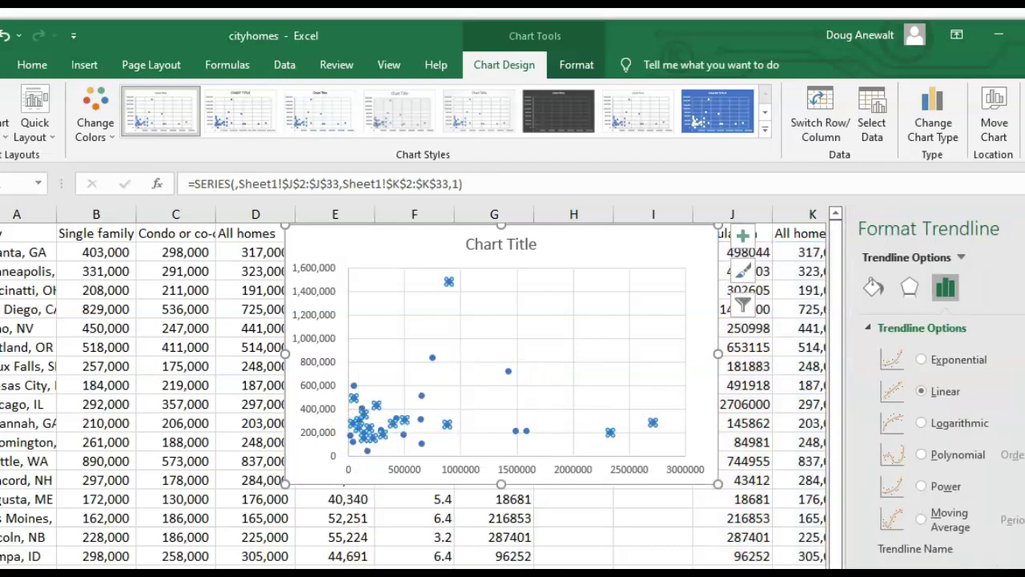
{"action": "left_click", "coordinate": [561, 432]}
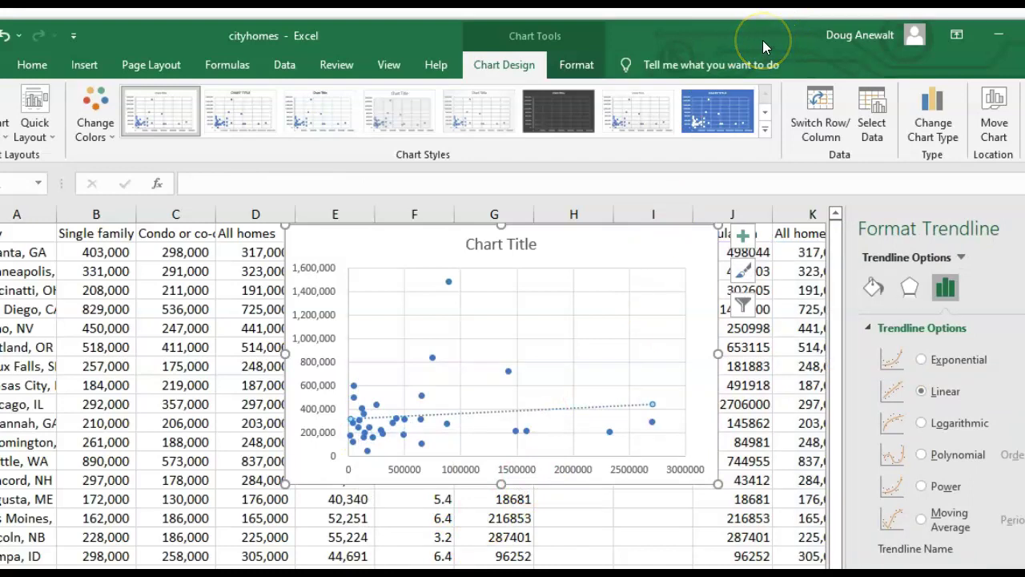
{"action": "mouse_move", "coordinate": [762, 40]}
{"action": "left_mouse_down"}
{"action": "mouse_move", "coordinate": [598, 9]}
{"action": "mouse_move", "coordinate": [638, 18]}
{"action": "left_mouse_up"}
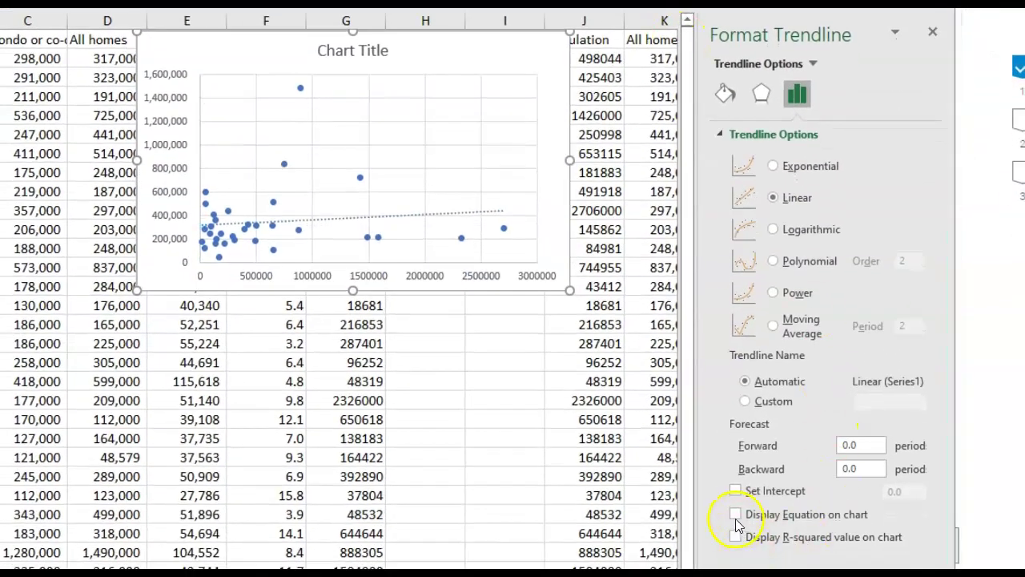
{"action": "left_click", "coordinate": [736, 517]}
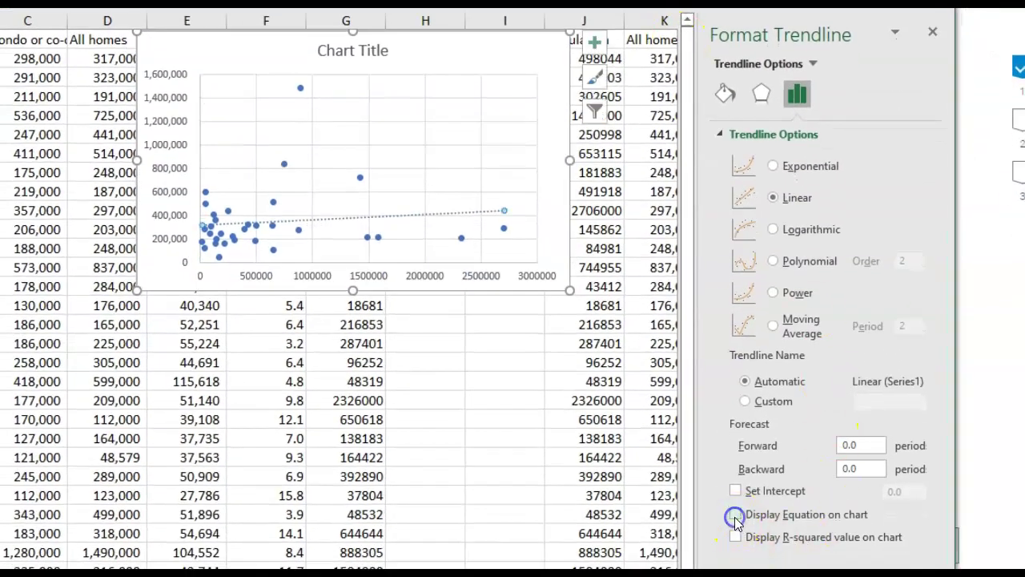
{"action": "left_click_drag", "start_coordinate": [418, 212], "coordinate": [427, 49]}
{"action": "left_click", "coordinate": [423, 50]}
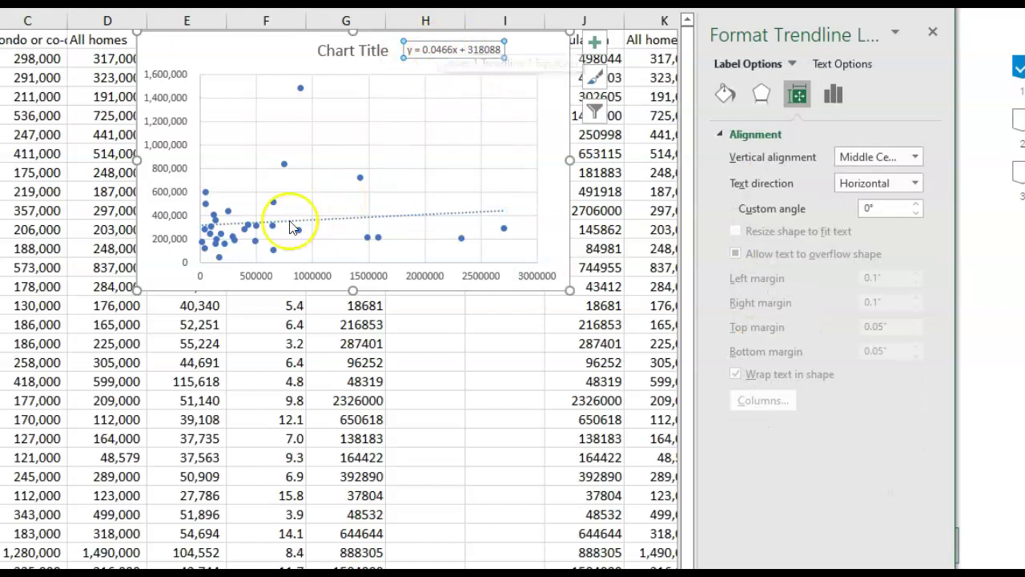
{"action": "left_click", "coordinate": [255, 224]}
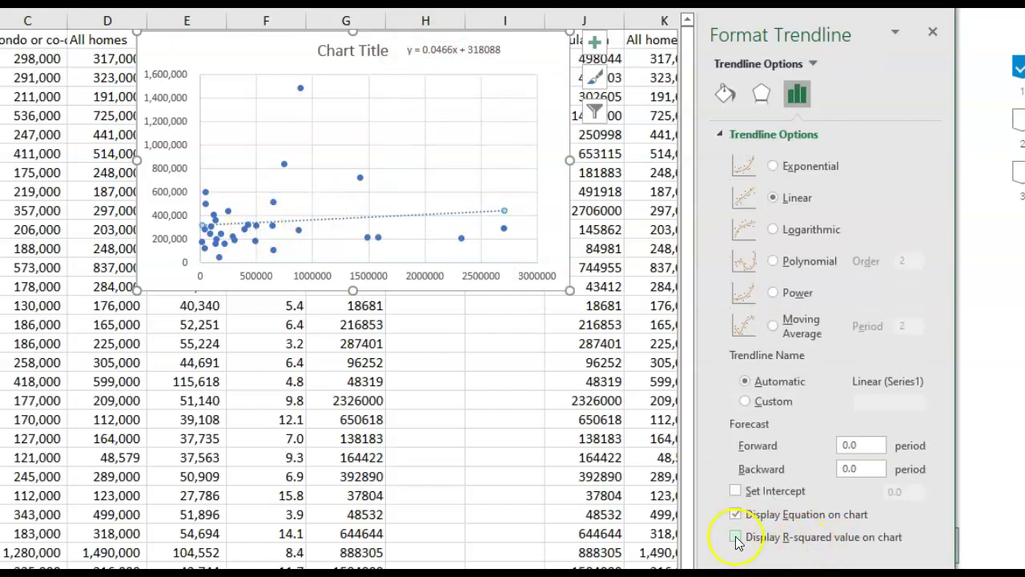
{"action": "left_click", "coordinate": [737, 538]}
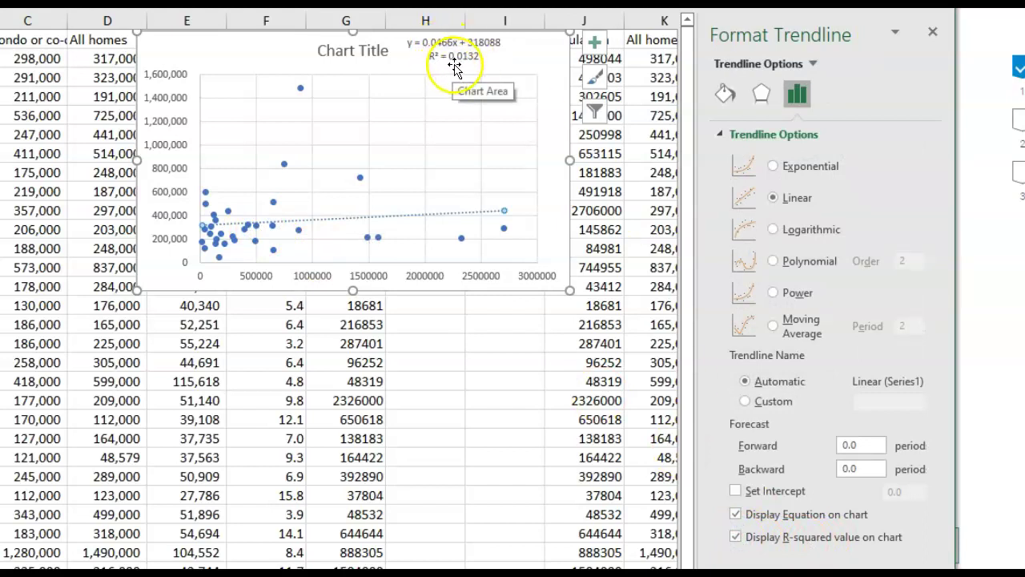
- Compute the square root of 0.0132 in H16, giving 0.11489125, and fill the cell yellow
{"action": "left_click", "coordinate": [458, 345]}
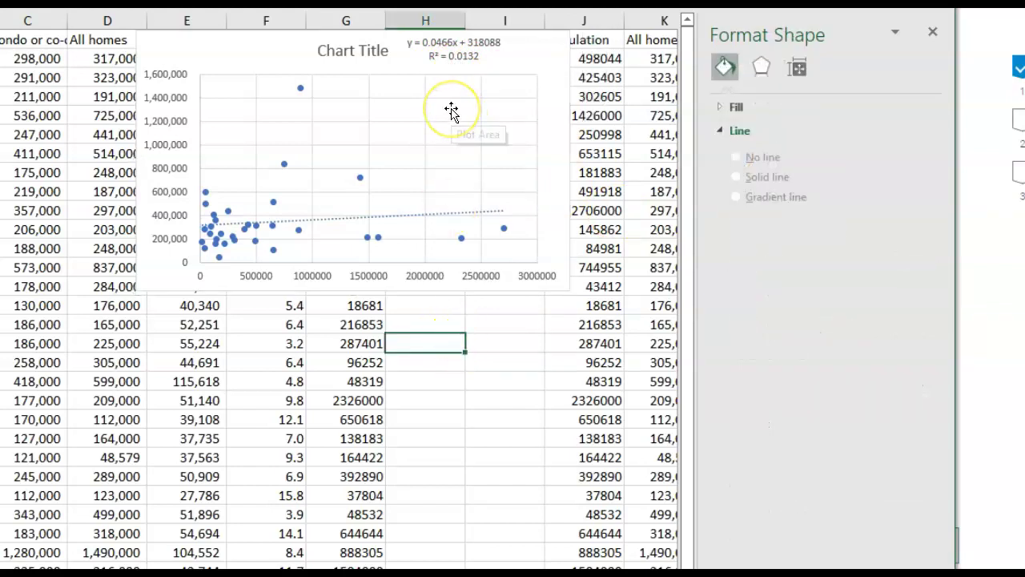
{"action": "type", "text": "=sqrt("}
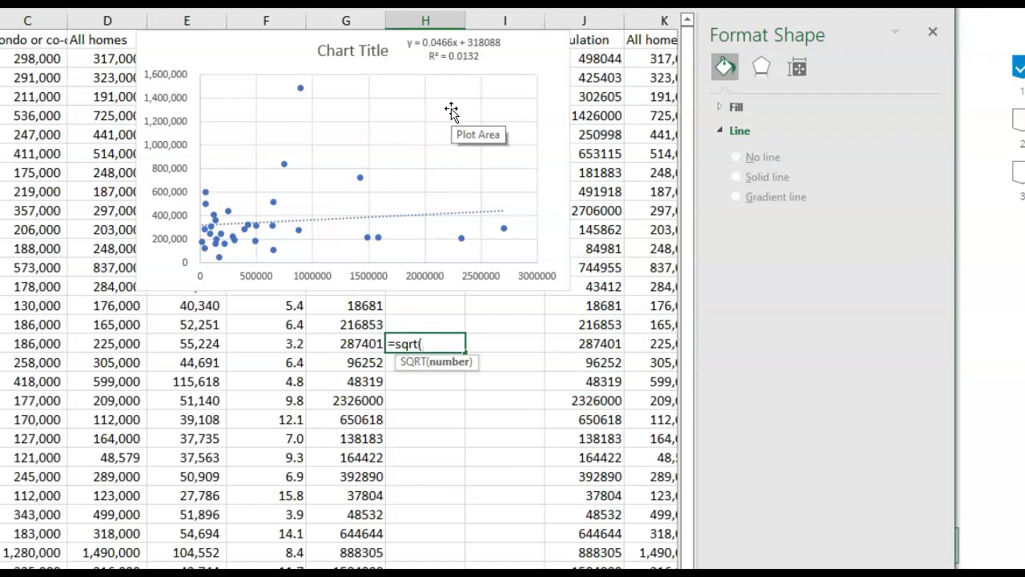
{"action": "type", "text": "132"}
{"action": "type", "text": ")"}
{"action": "key", "text": "Return"}
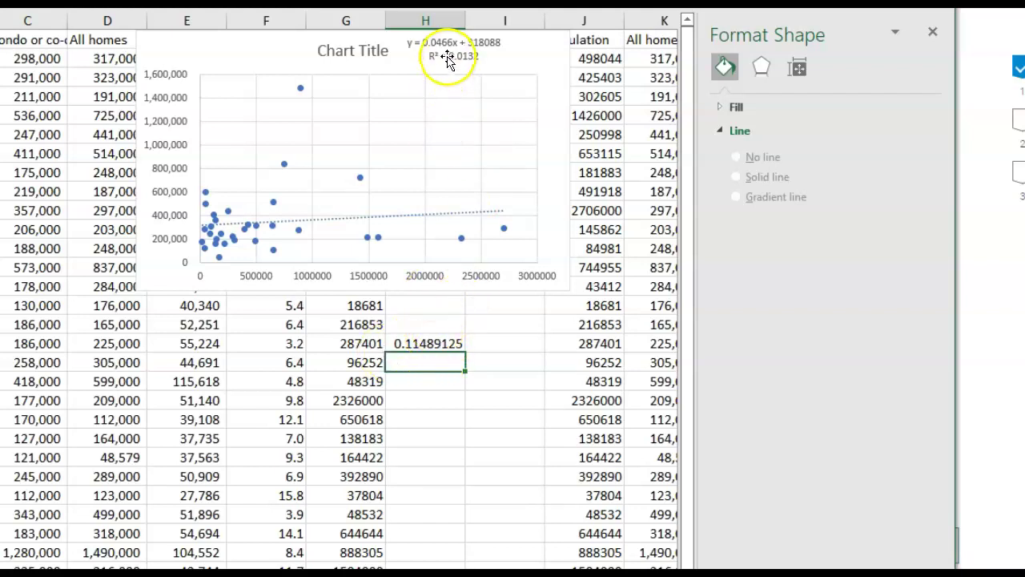
{"action": "left_click", "coordinate": [428, 343]}
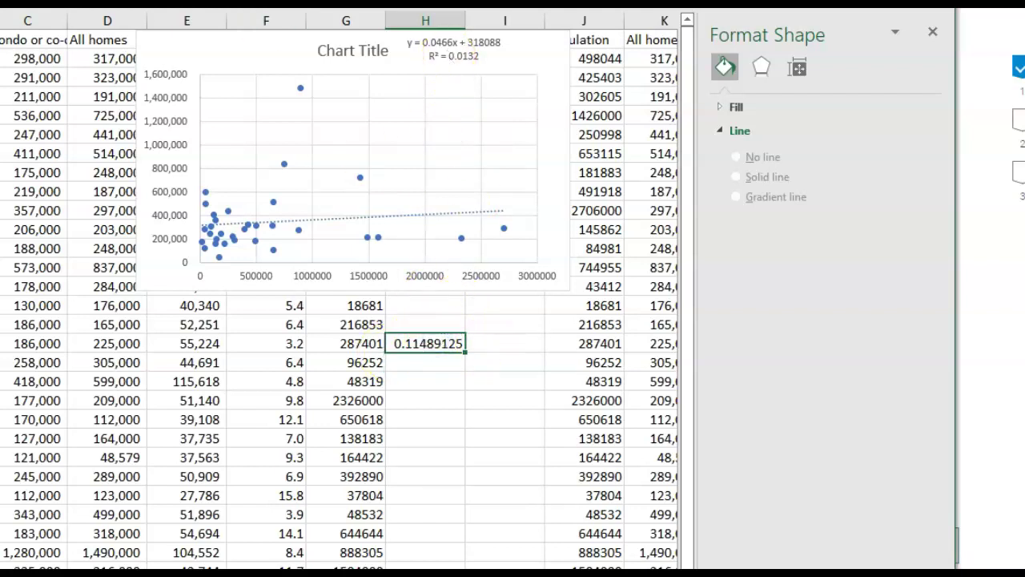
{"action": "key", "text": "alt+h"}
{"action": "key", "text": "h"}
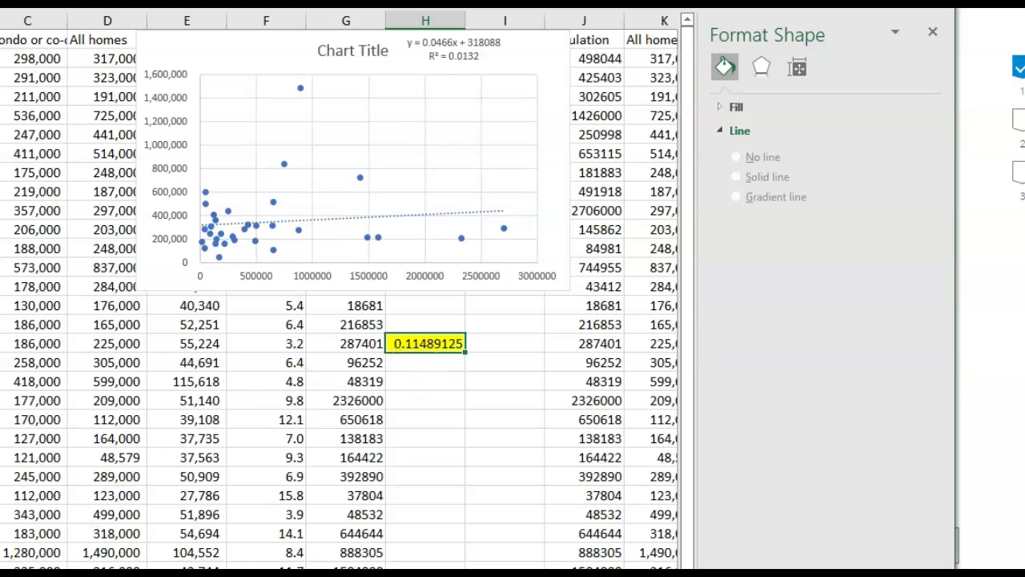